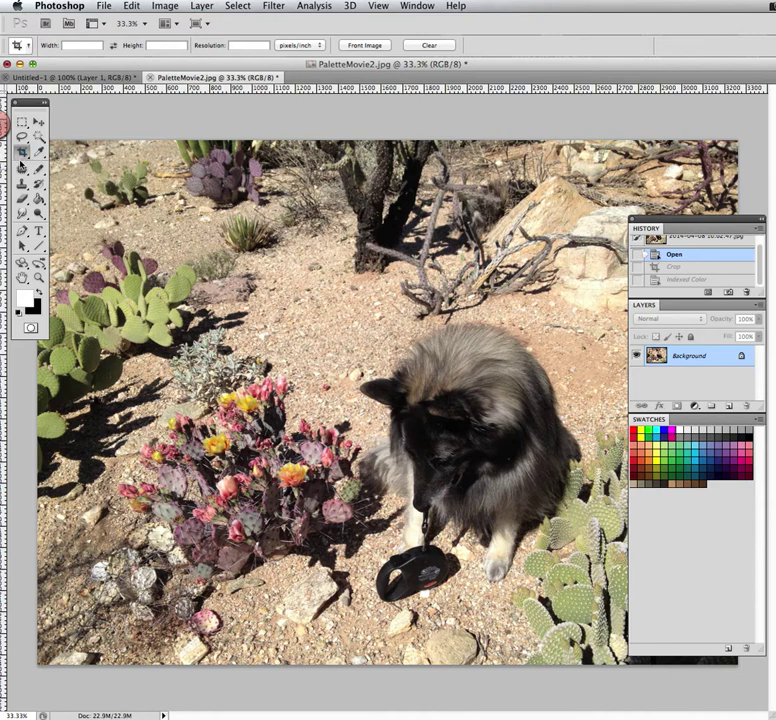
Crop the desert photo to frame the dog and flowering cactus, trimming left, top and bottom
mouse_move(77, 203)
left_mouse_down()
mouse_move(160, 316)
mouse_move(650, 640)
mouse_move(630, 627)
left_mouse_up()
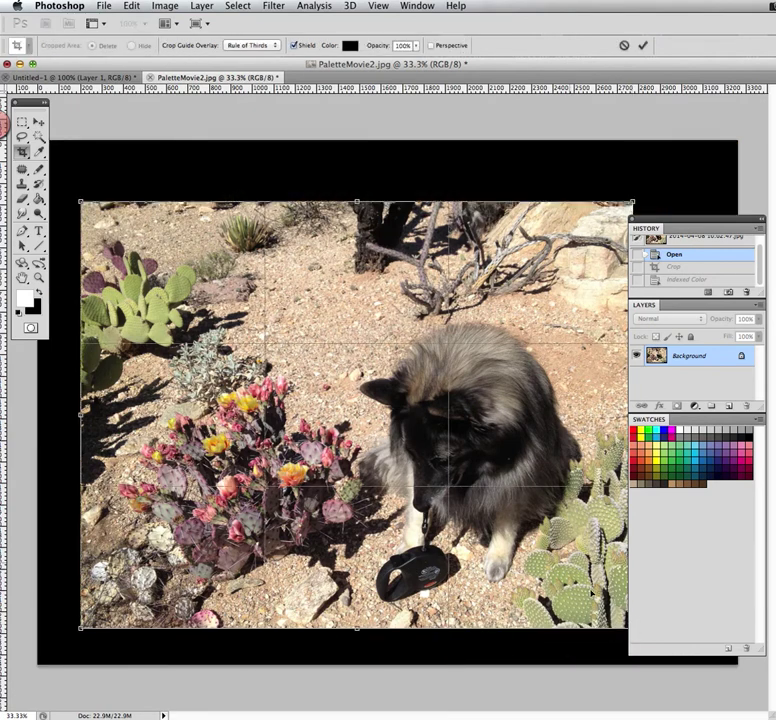
left_click_drag(404, 454, 402, 426)
left_click_drag(232, 246, 233, 250)
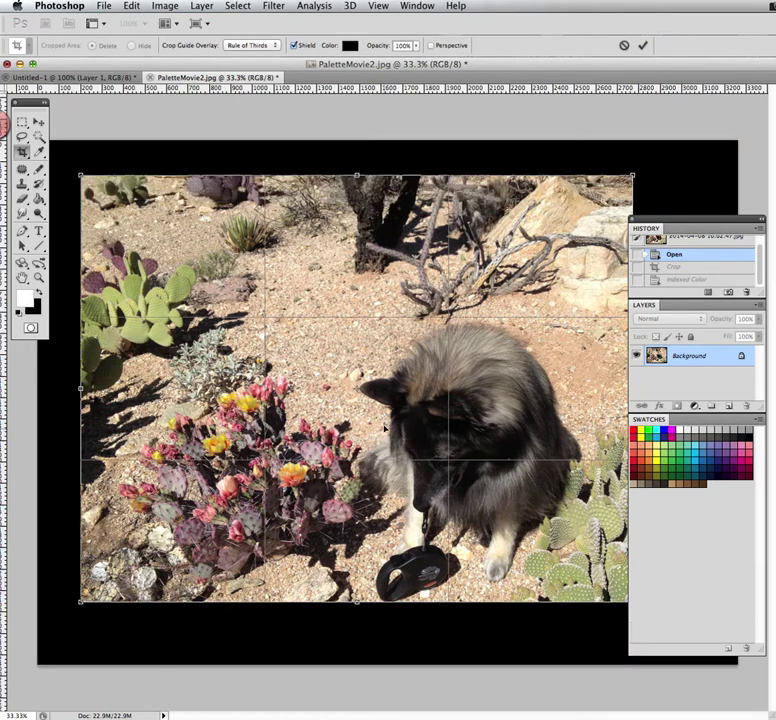
left_click_drag(80, 388, 128, 388)
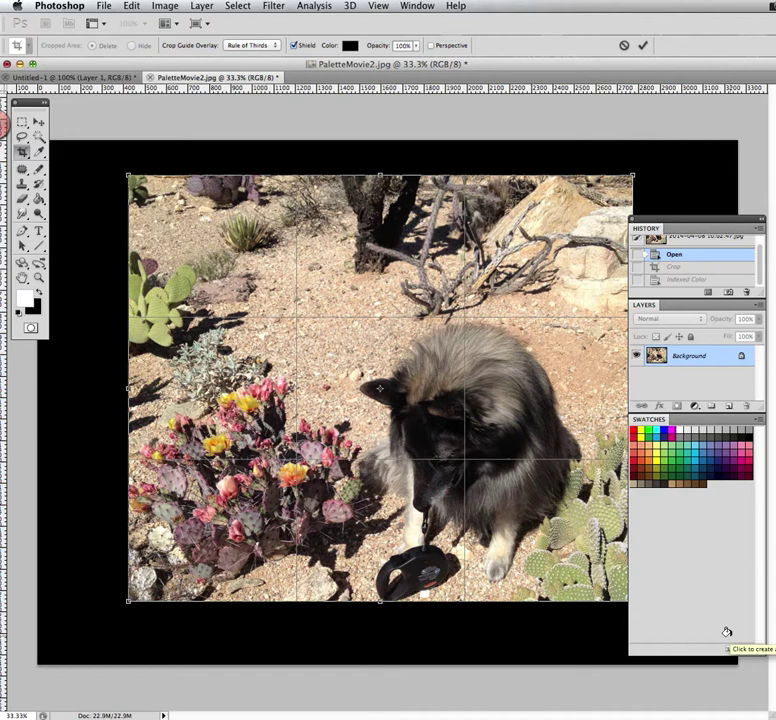
key("Return")
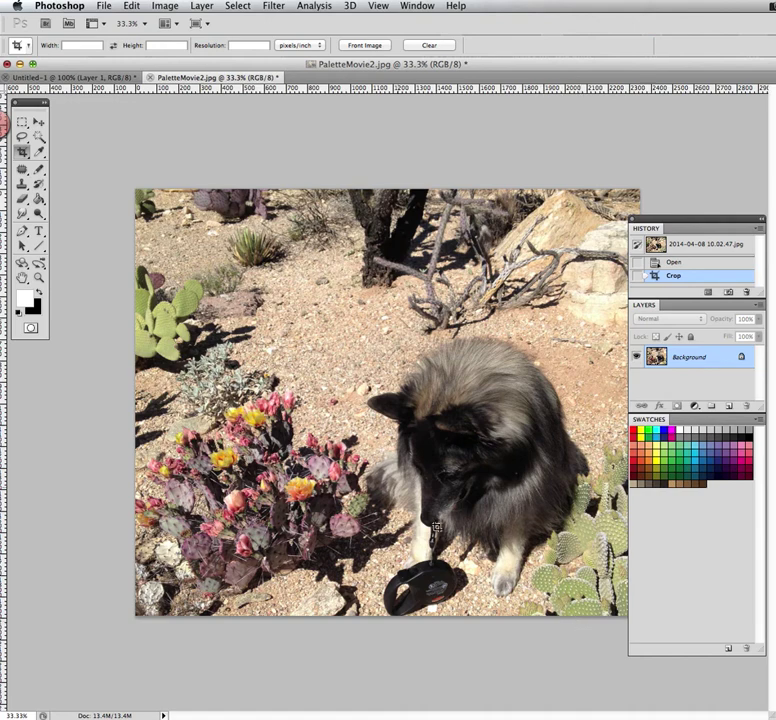
Show the Image > Mode submenu to see the available colour modes
left_click(168, 6)
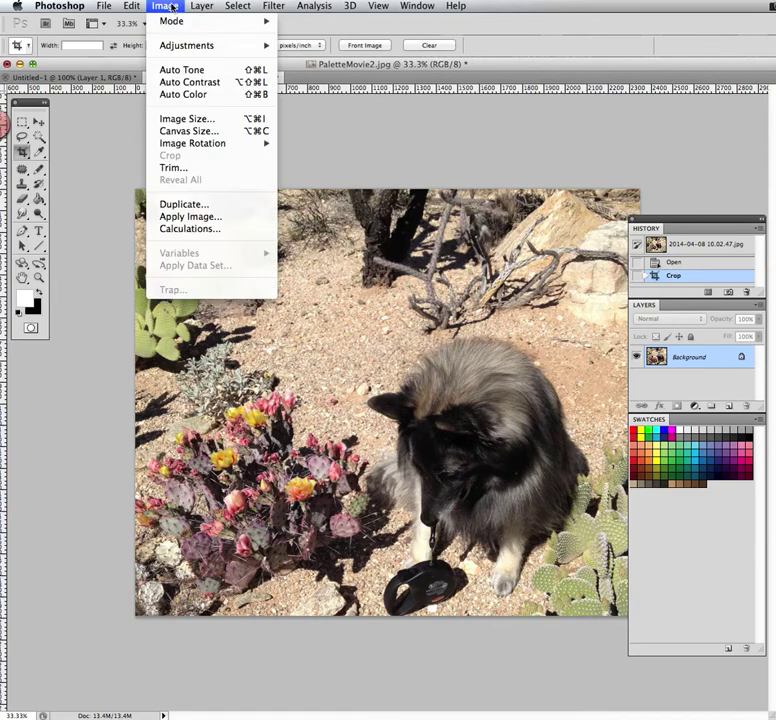
mouse_move(177, 28)
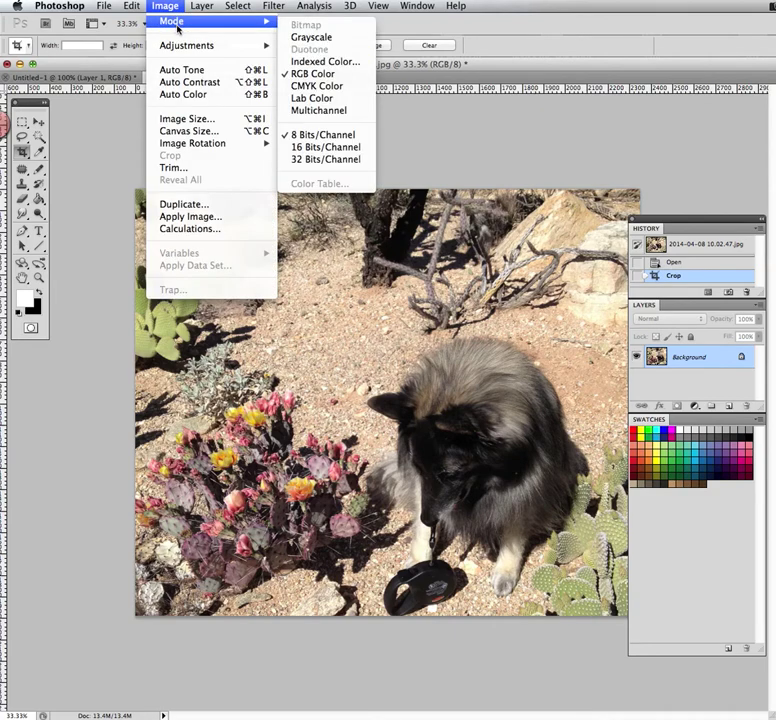
Convert to Indexed Color with a Local (Perceptual) palette, 40 colours and Forced set to None
left_click(369, 64)
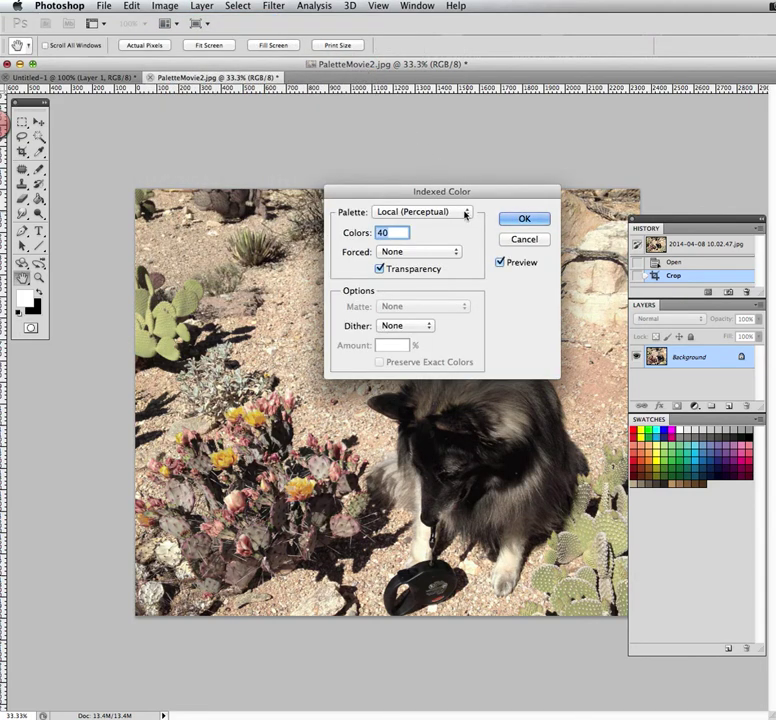
left_click(467, 215)
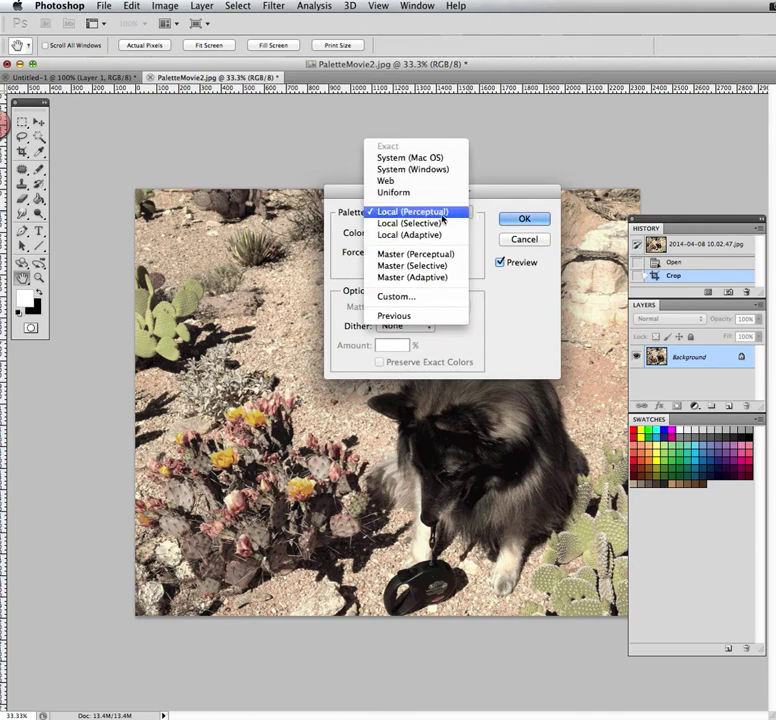
left_click(443, 215)
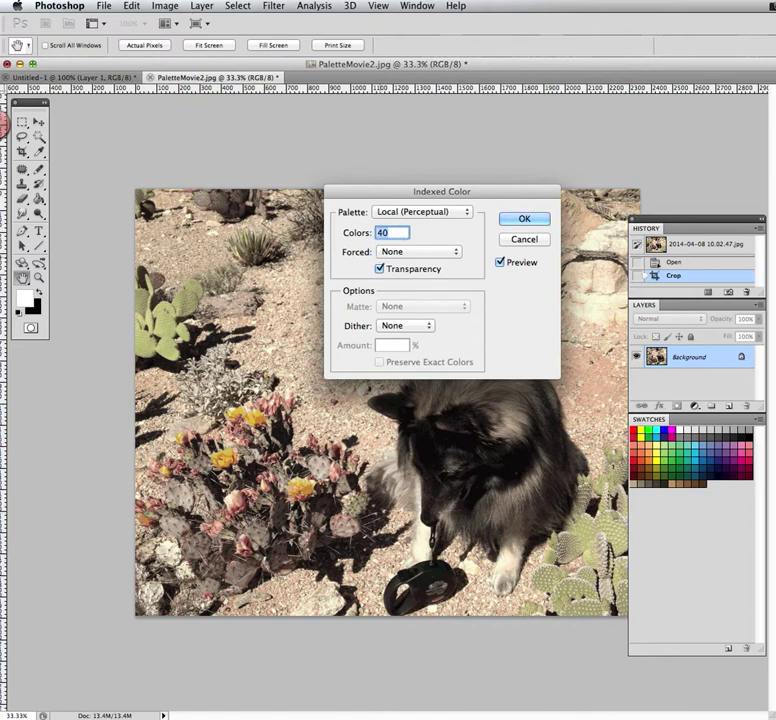
type("20")
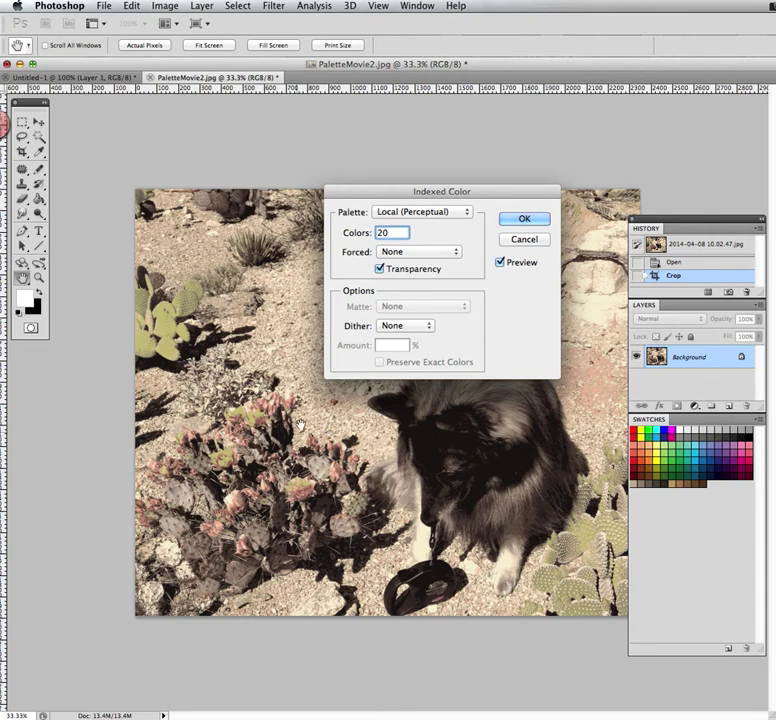
left_click(352, 234)
type("30")
left_click(357, 233)
type("40")
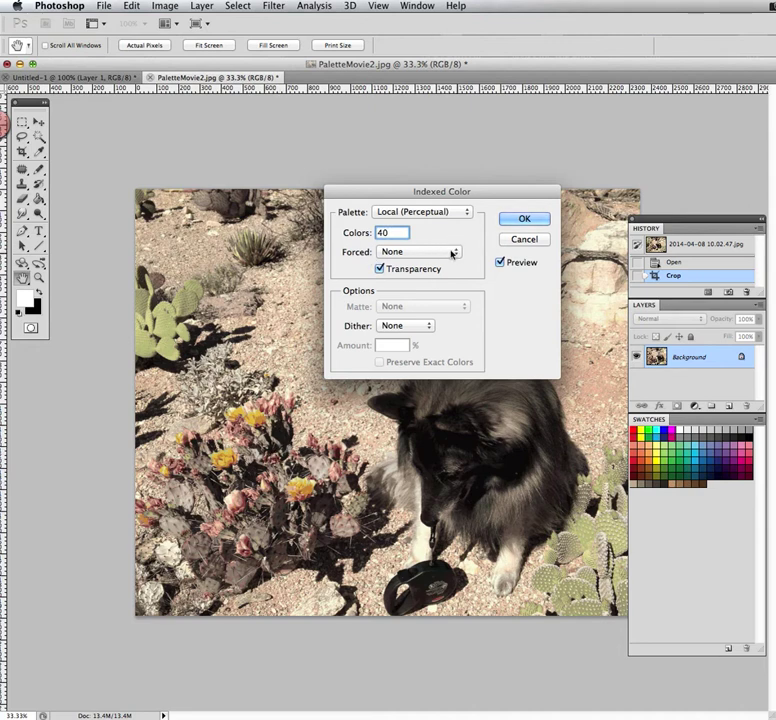
left_click(457, 252)
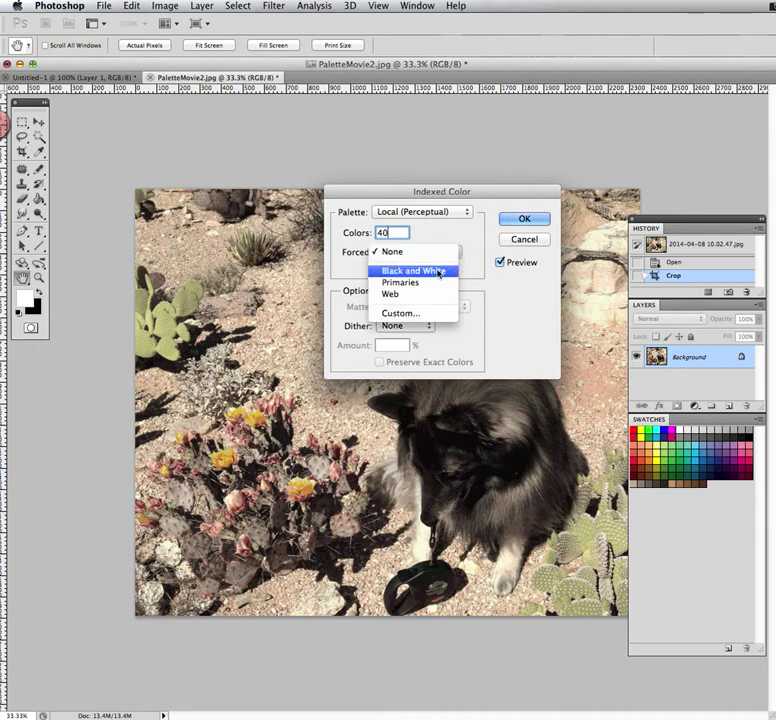
left_click(417, 252)
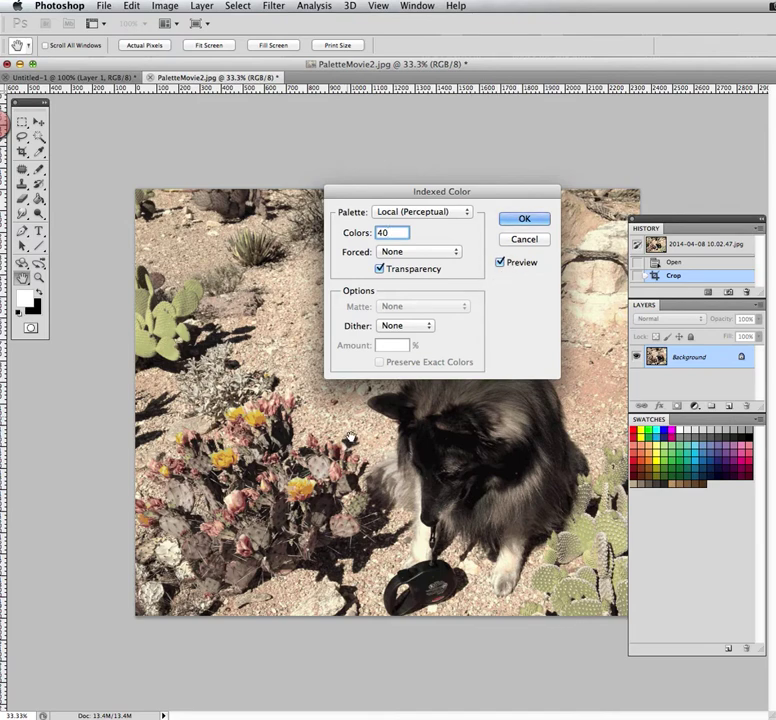
left_click(522, 220)
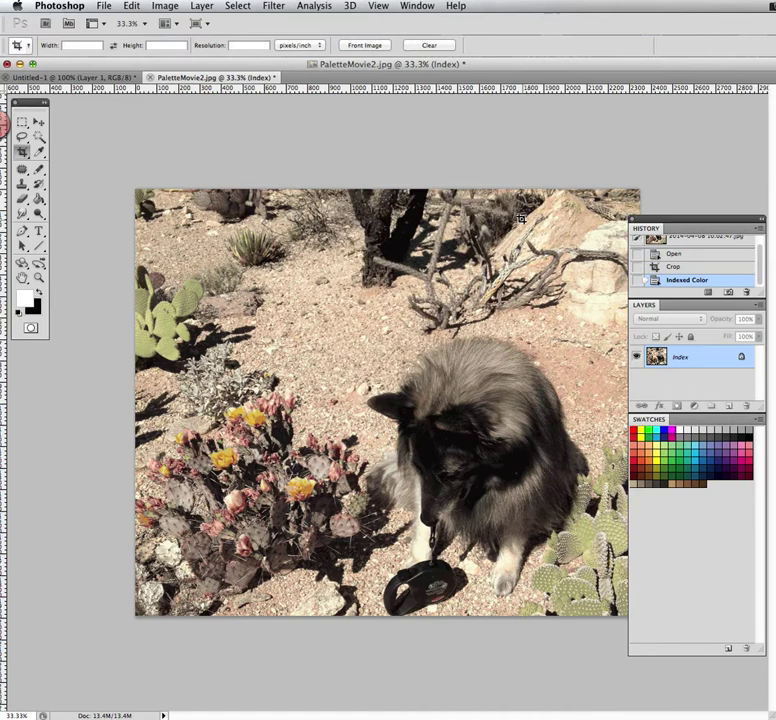
Open the image's Color Table via Image > Mode and start saving it to a file
left_click(166, 7)
mouse_move(170, 22)
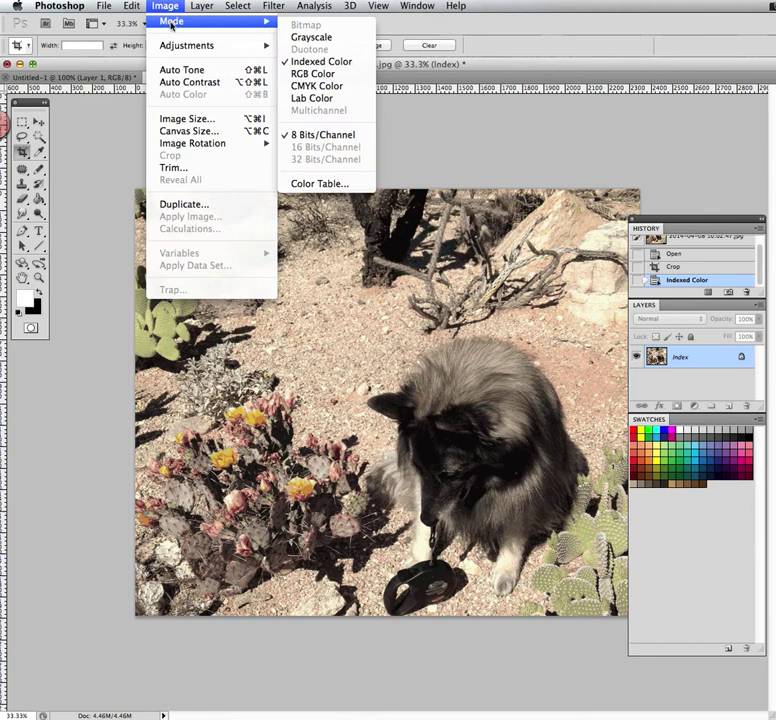
left_click(356, 188)
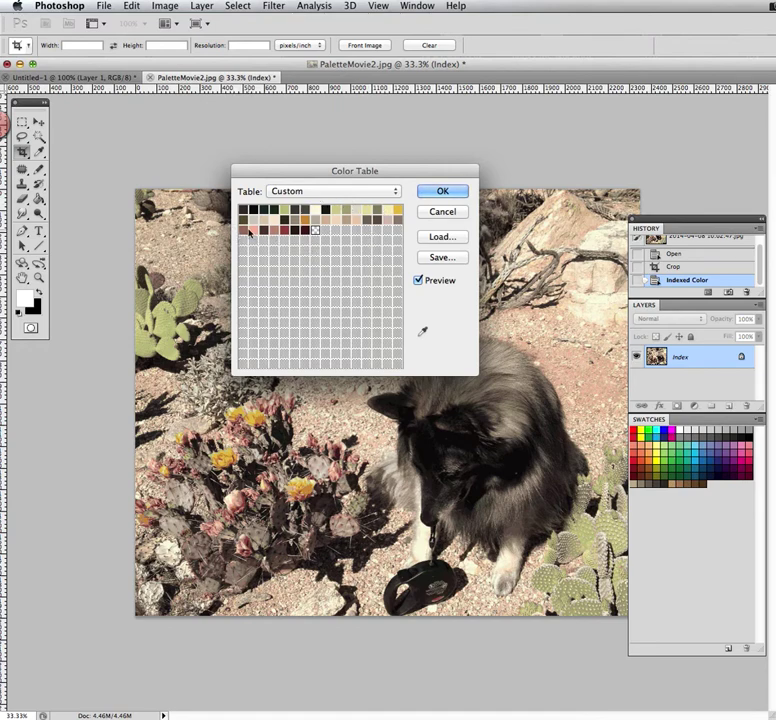
left_click(444, 259)
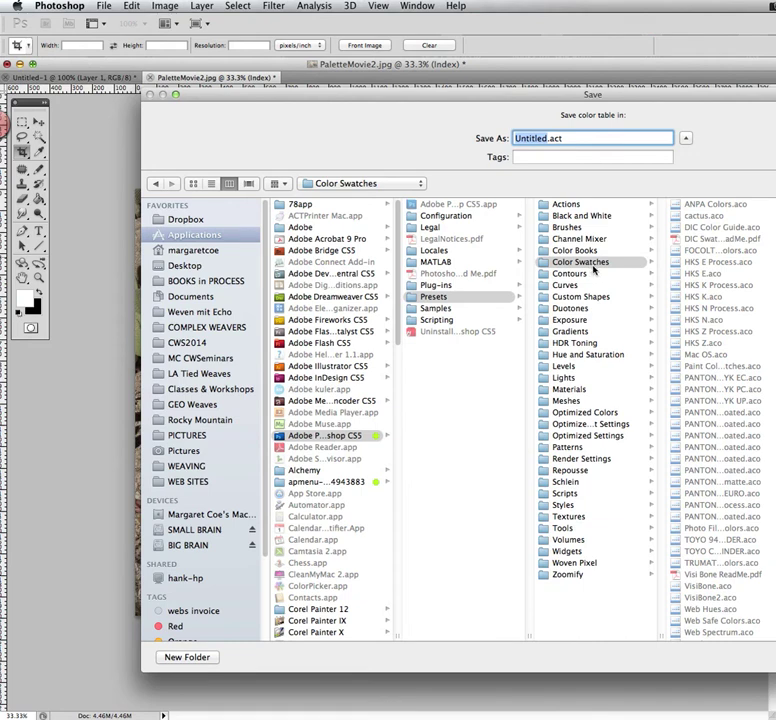
Save the colour table as cactus.aco in Color Swatches, replacing the existing file
left_click(750, 368)
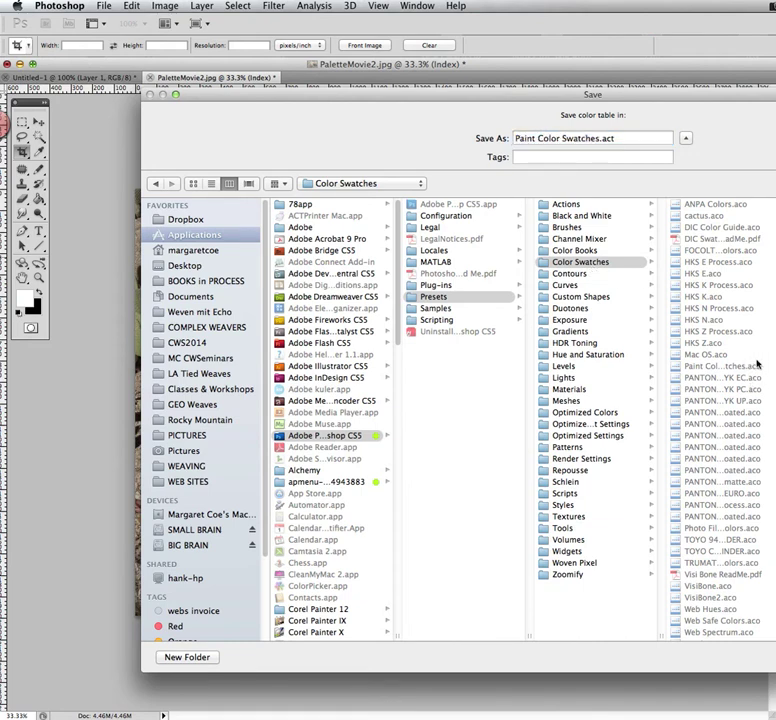
left_click(606, 139)
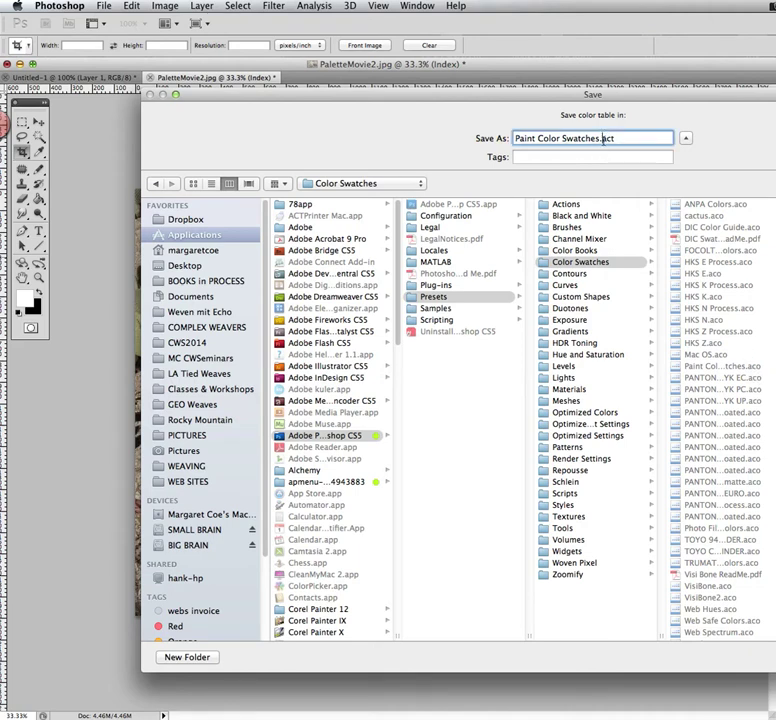
left_click_drag(604, 139, 621, 139)
left_click(705, 215)
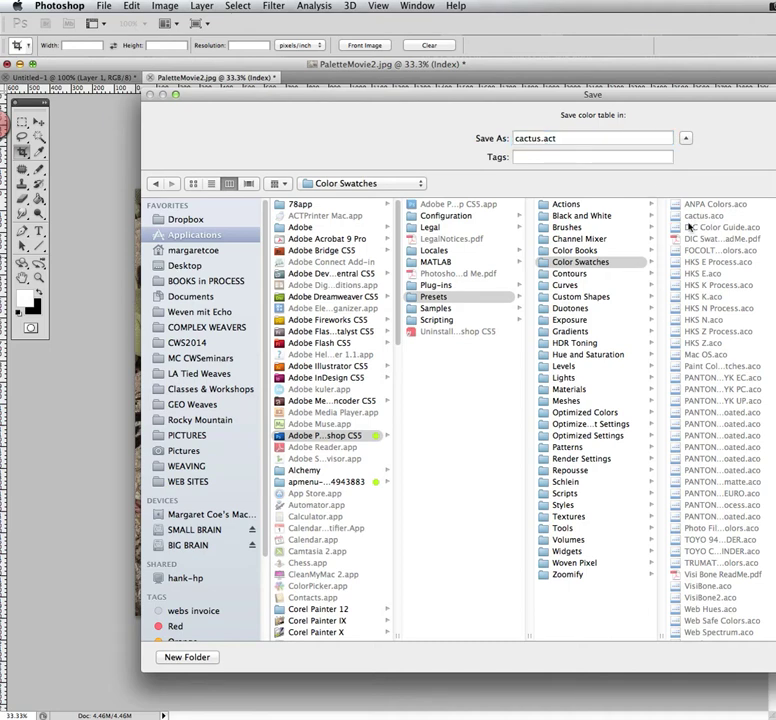
double_click(549, 138)
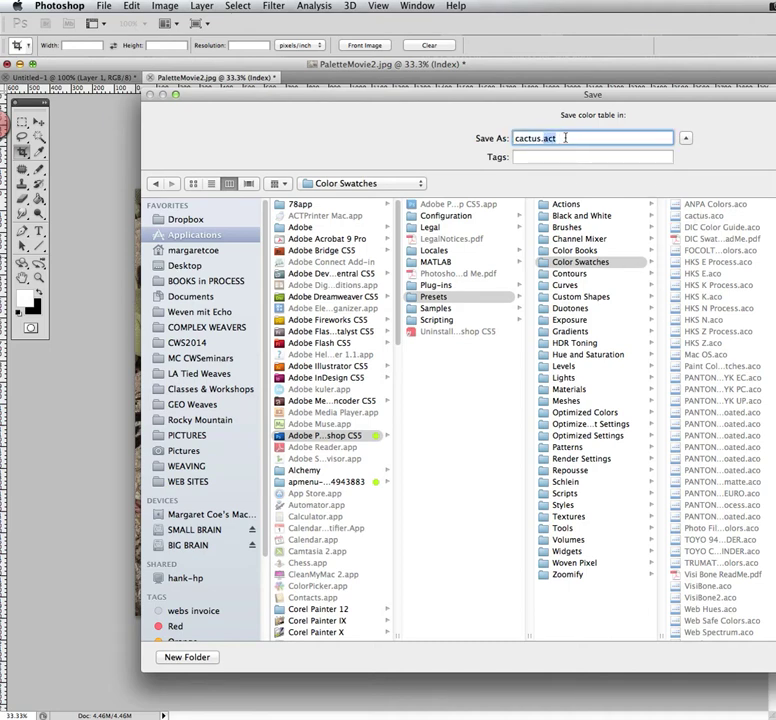
type("aco")
key("Return")
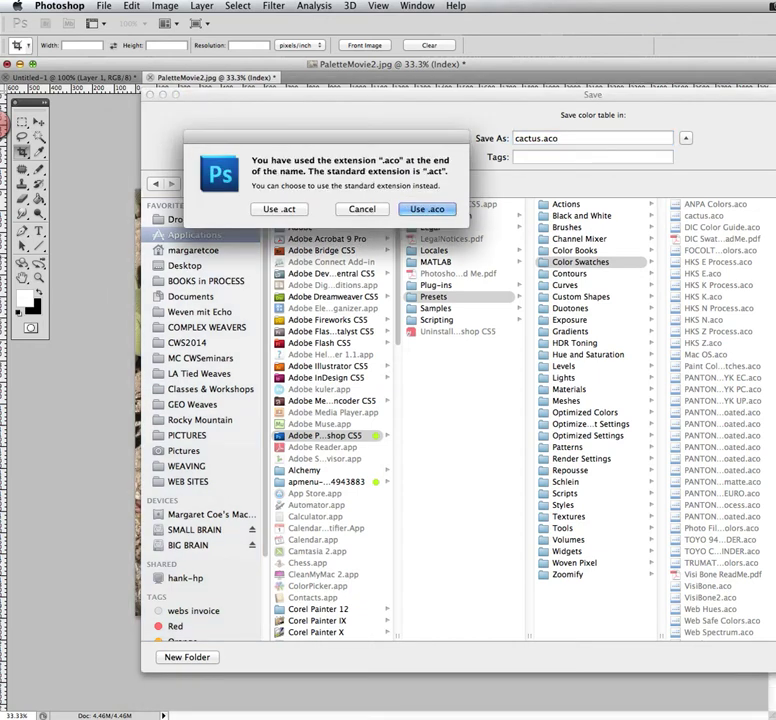
left_click(440, 212)
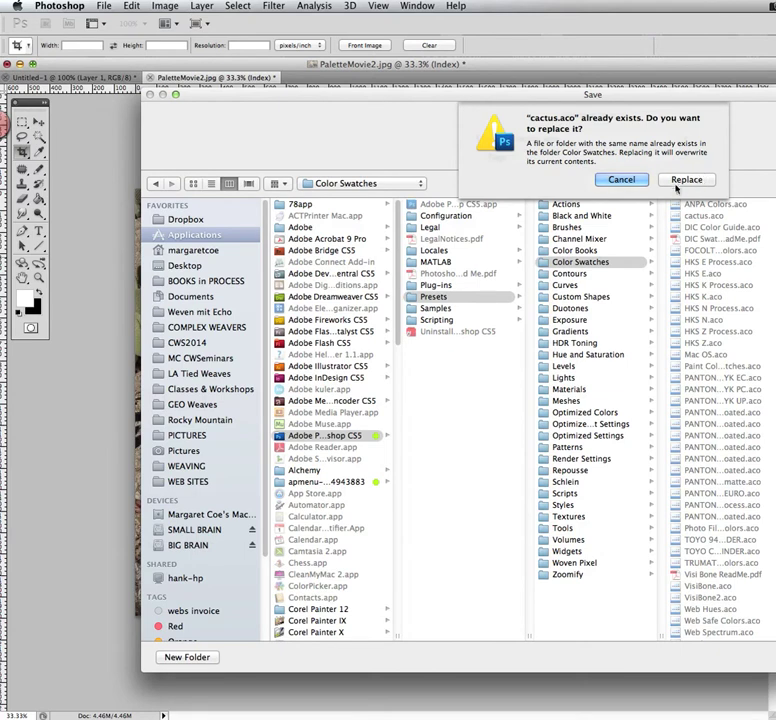
left_click(688, 181)
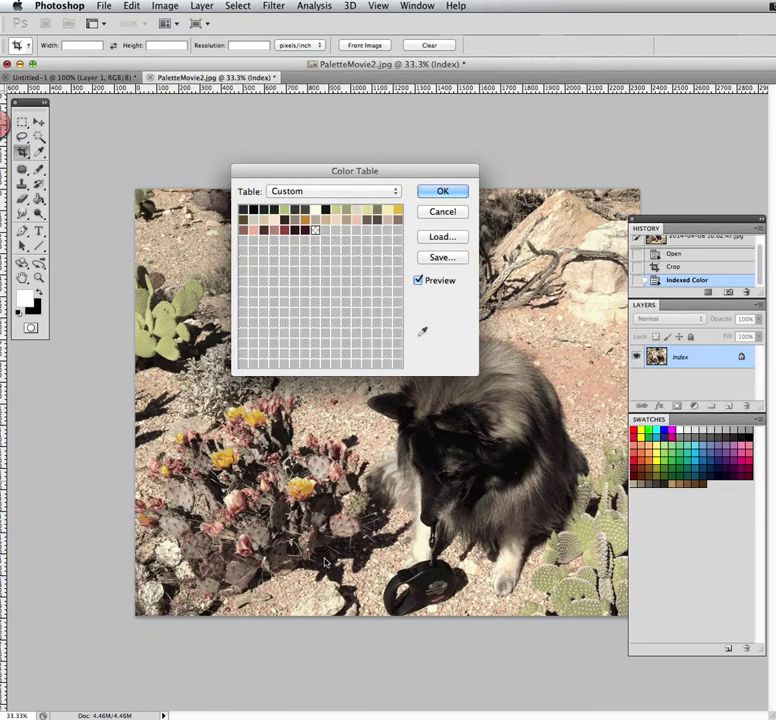
Close the Color Table and append cactus.aco to the Swatches panel with Load Swatches
left_click(453, 196)
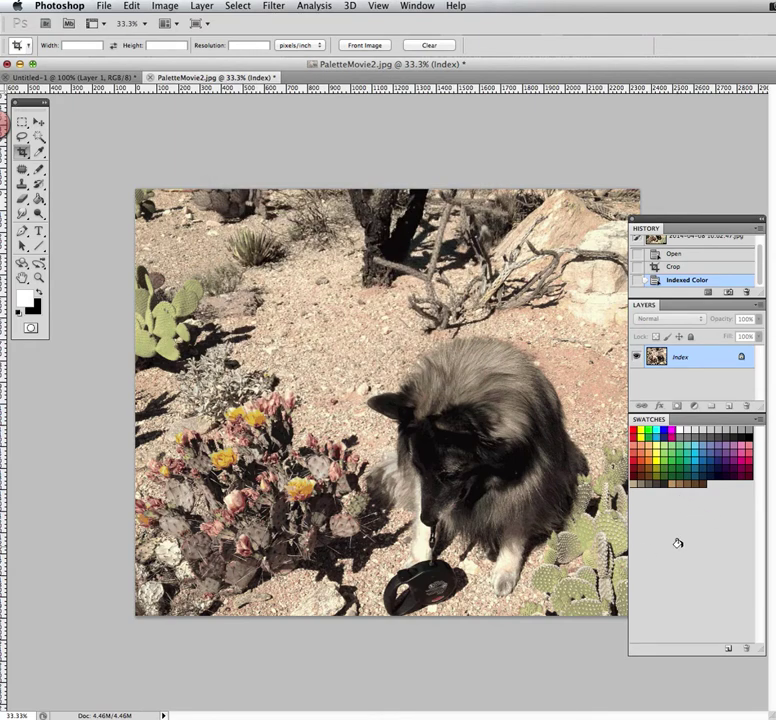
left_click(760, 421)
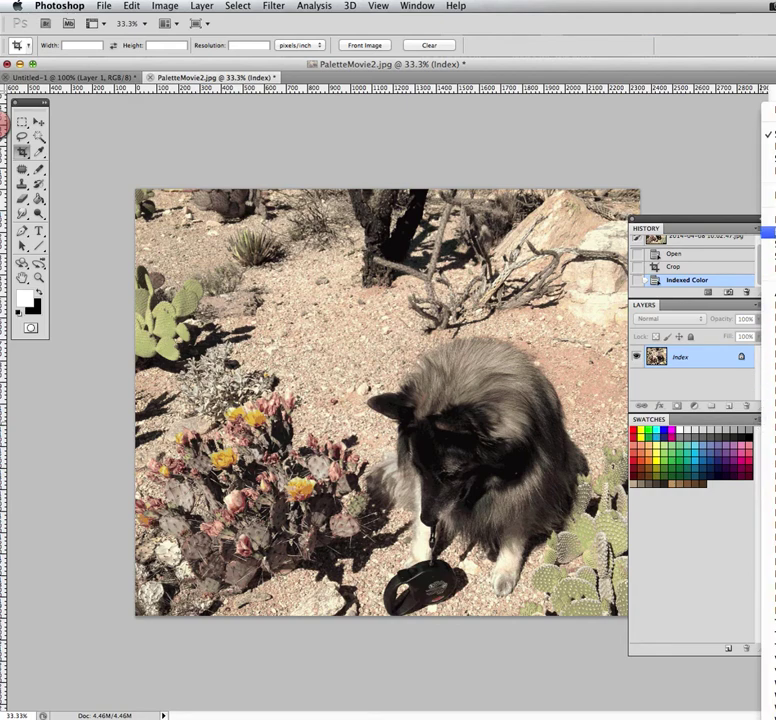
left_click(768, 232)
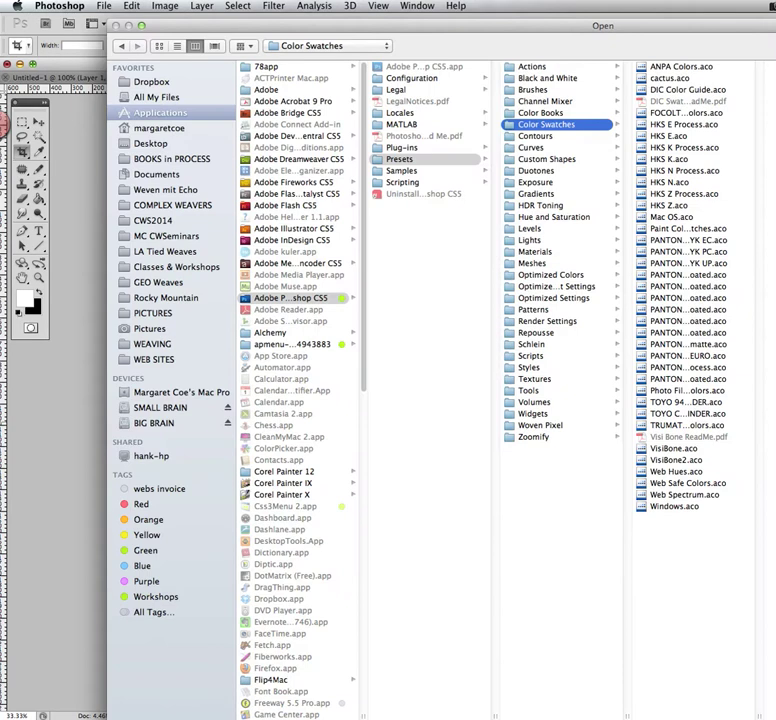
left_click(670, 78)
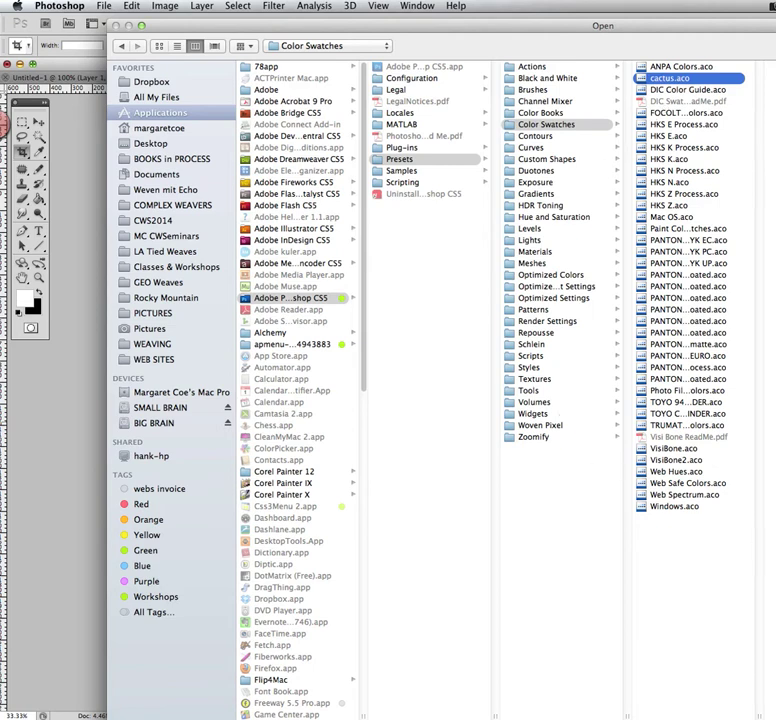
key("Return")
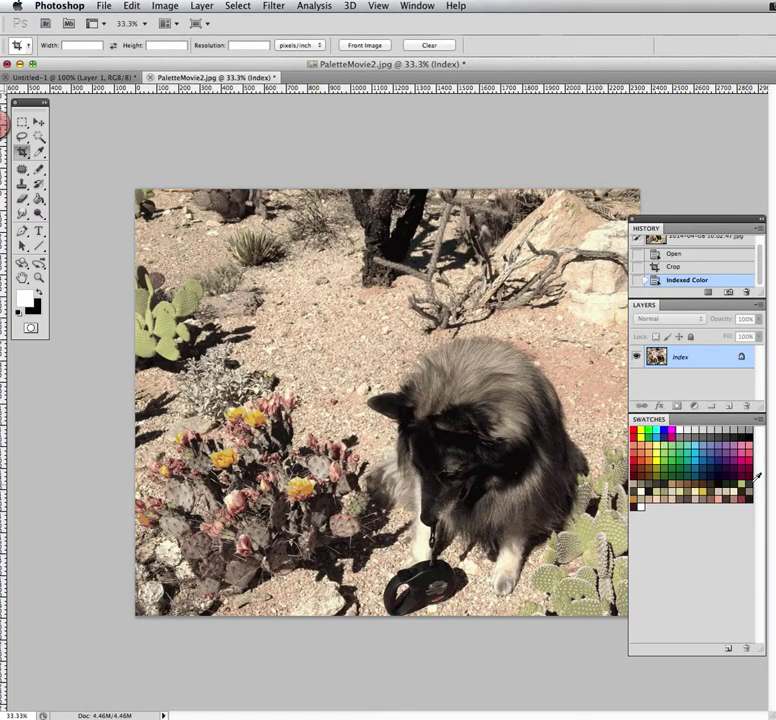